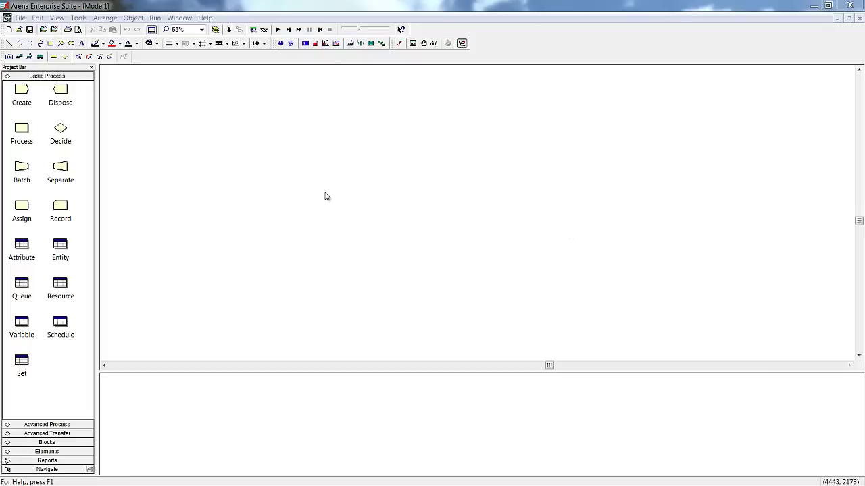
Add a Create module named 'Customers Arrive' generating ent Customers at exponential 2-minute intervals
left_click_drag(21, 95, 261, 175)
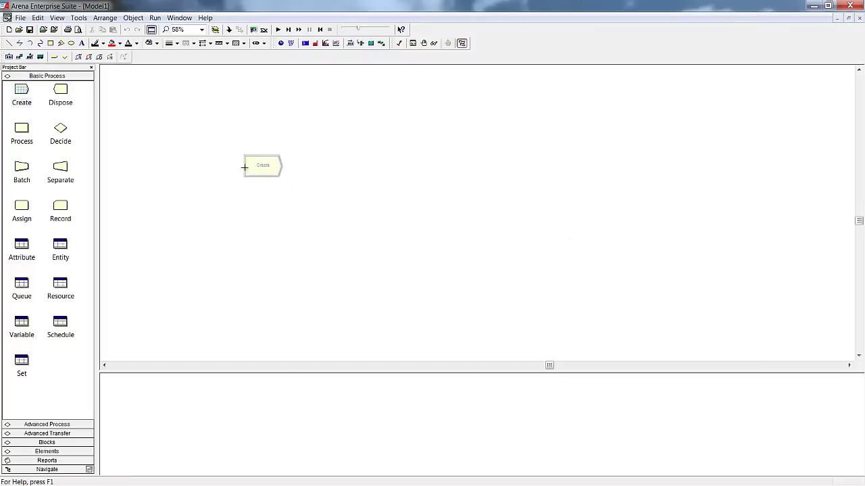
double_click(257, 168)
type("Customers")
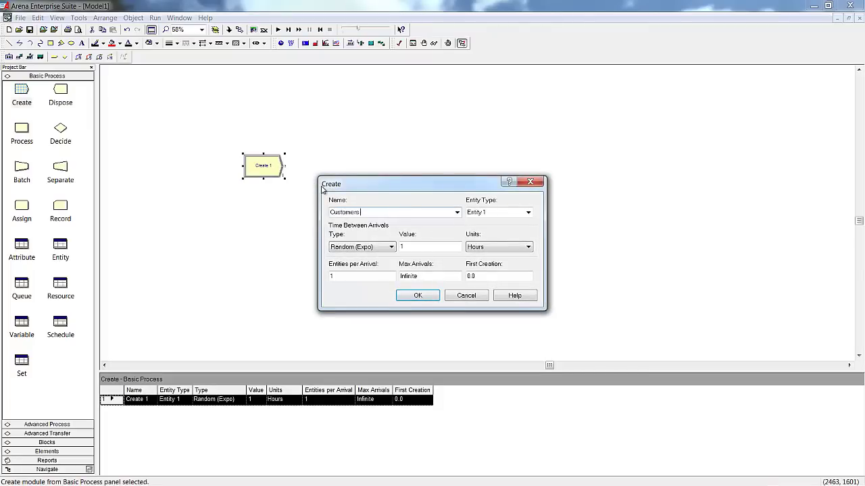
type(" Arrive")
left_click(483, 213)
type("ent Customers")
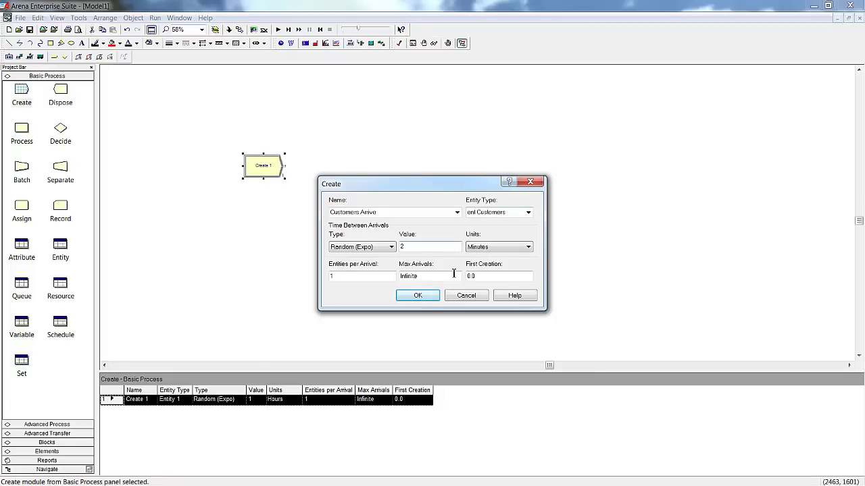
left_click(418, 295)
Set the ent Customers entity's initial picture to Picture.Person
left_click(61, 246)
left_click(201, 401)
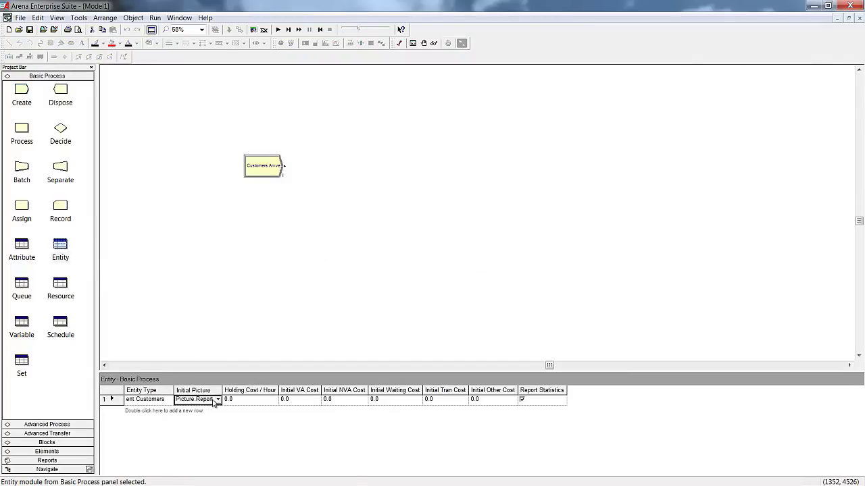
left_click(217, 401)
left_click(217, 410)
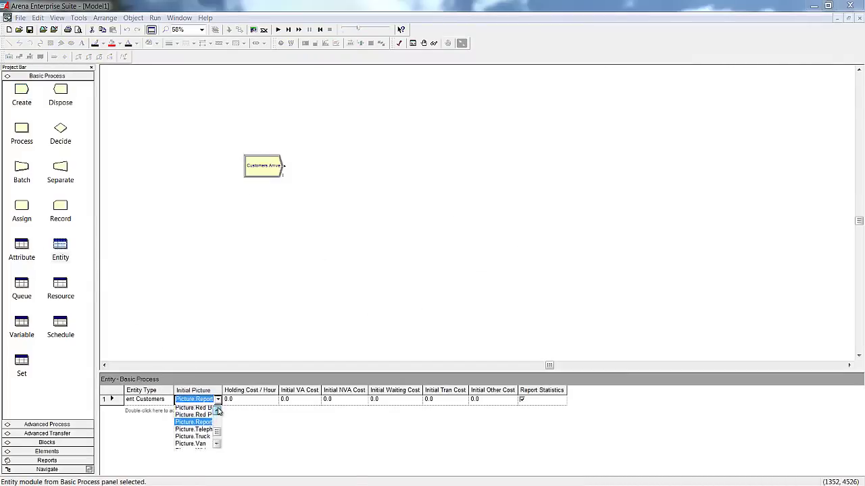
left_click(217, 410)
left_click(218, 410)
left_click(194, 424)
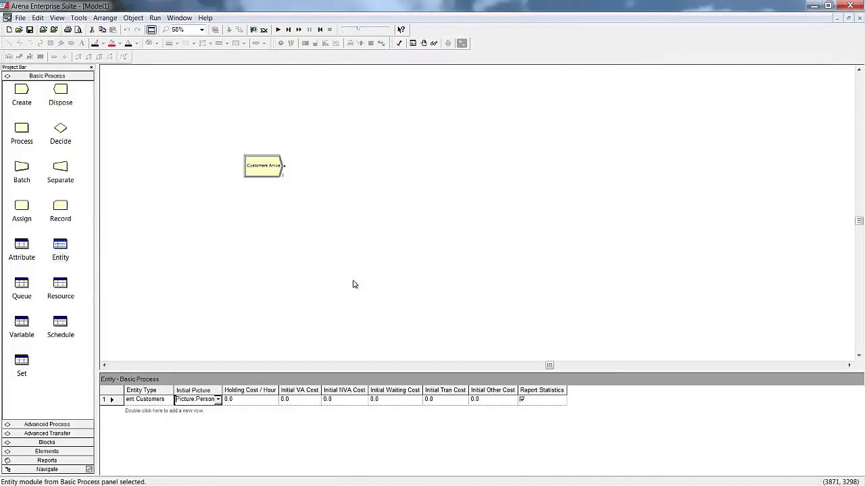
Add a resource named r Cashiers with capacity 3
left_click(73, 296)
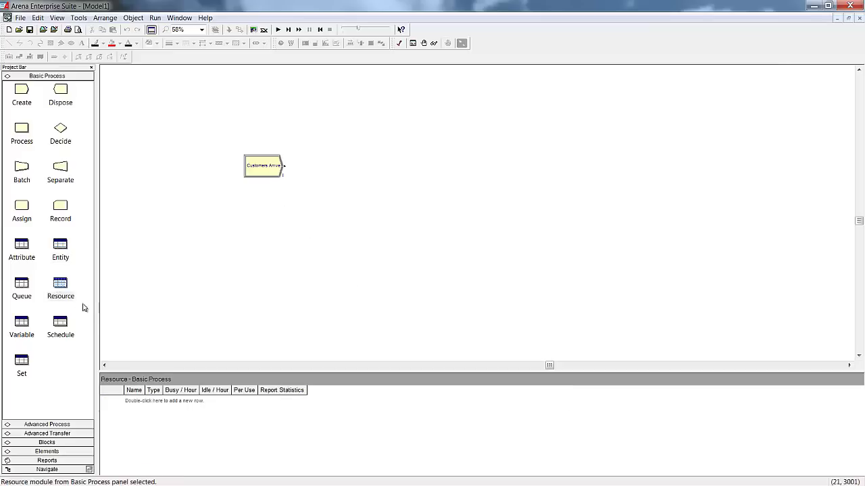
double_click(136, 404)
right_click(113, 399)
left_click(139, 408)
left_click(389, 157)
left_click_drag(388, 158, 289, 163)
type("r Cashiers")
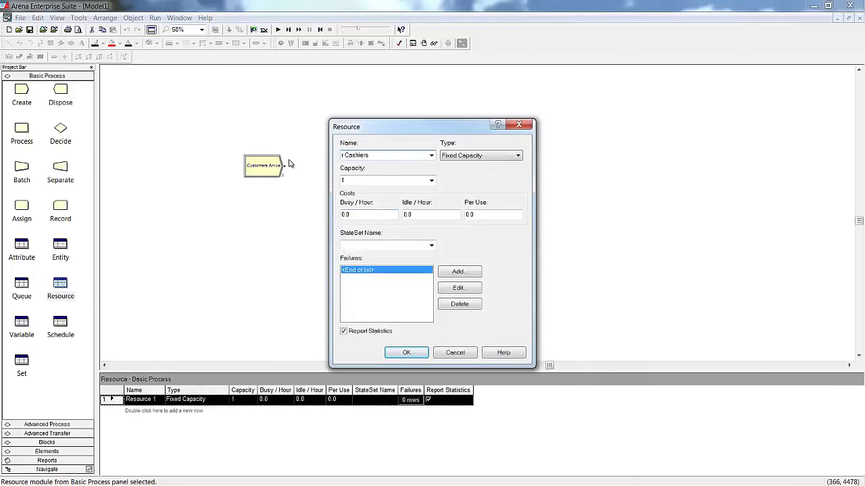
key("Tab")
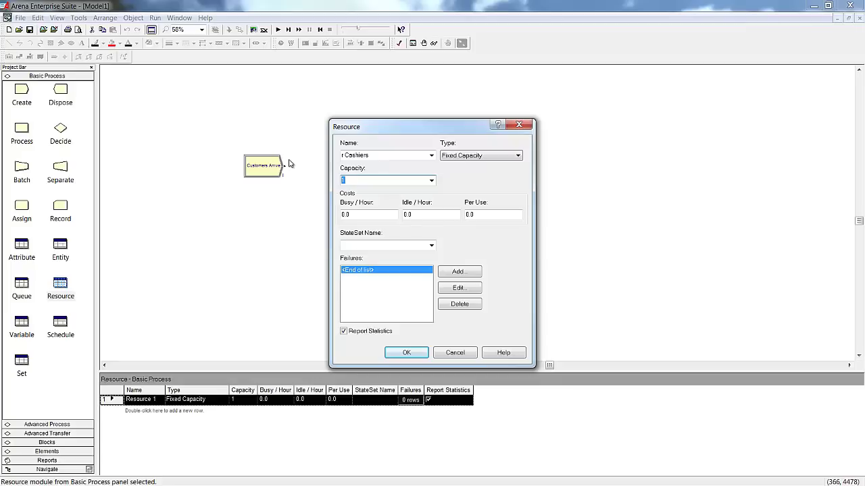
type("3")
left_click(415, 353)
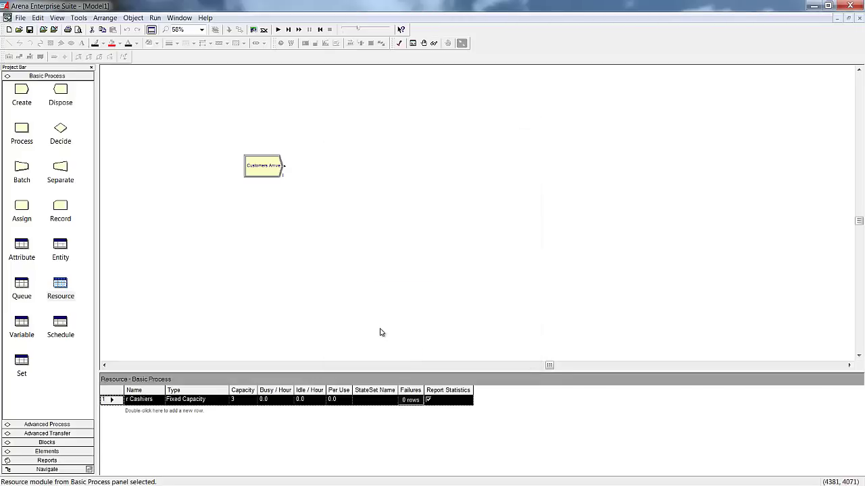
left_click(274, 173)
Add an 'Order food' process after Customers Arrive that seizes, delays and releases r Cashiers
left_click_drag(22, 132, 322, 178)
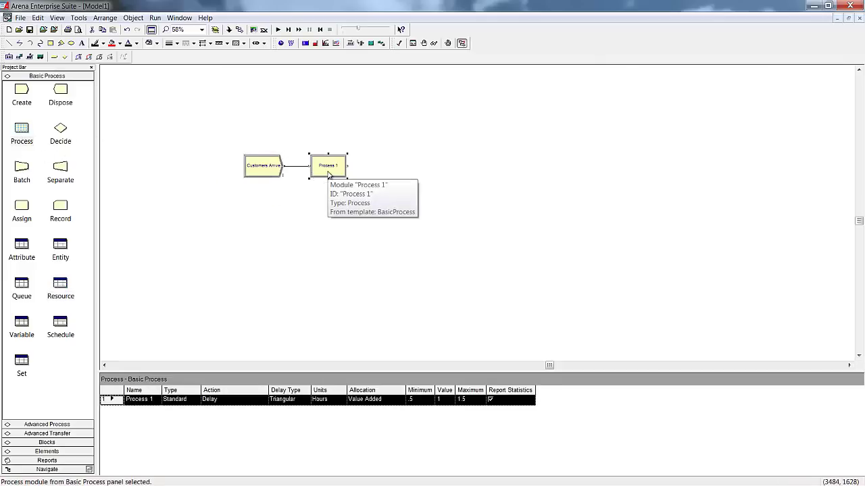
double_click(327, 174)
left_click(379, 202)
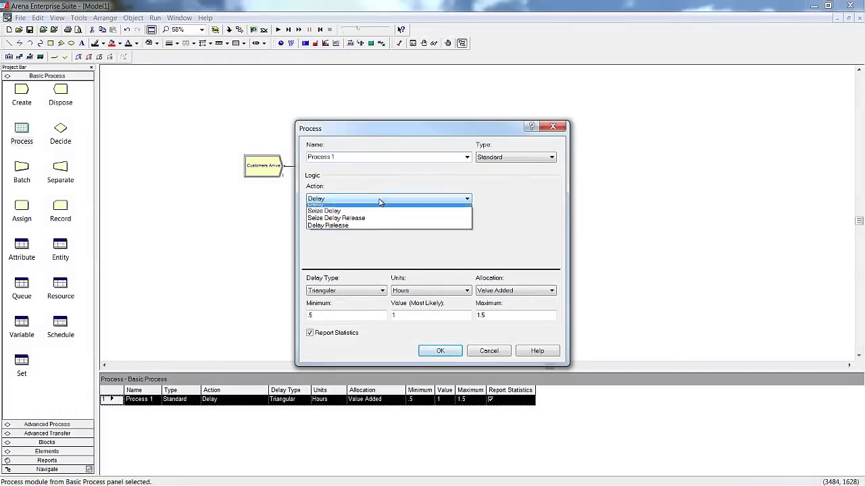
left_click(376, 223)
left_click(348, 160)
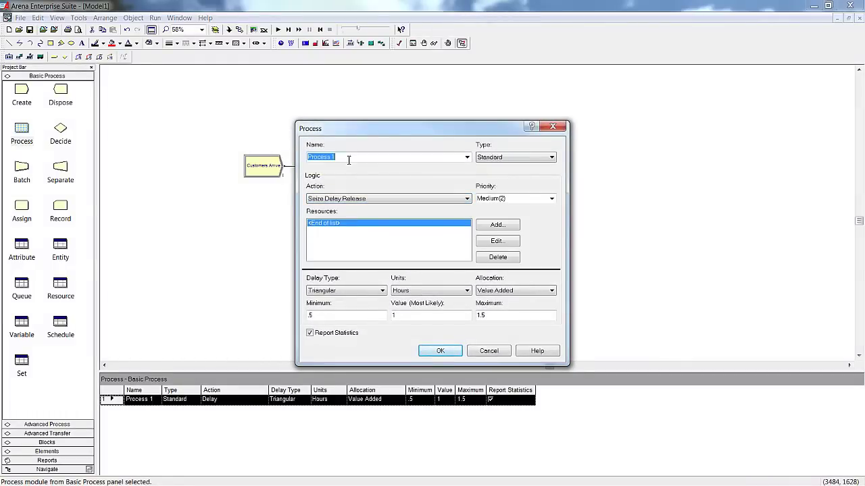
type("Order food")
left_click(495, 225)
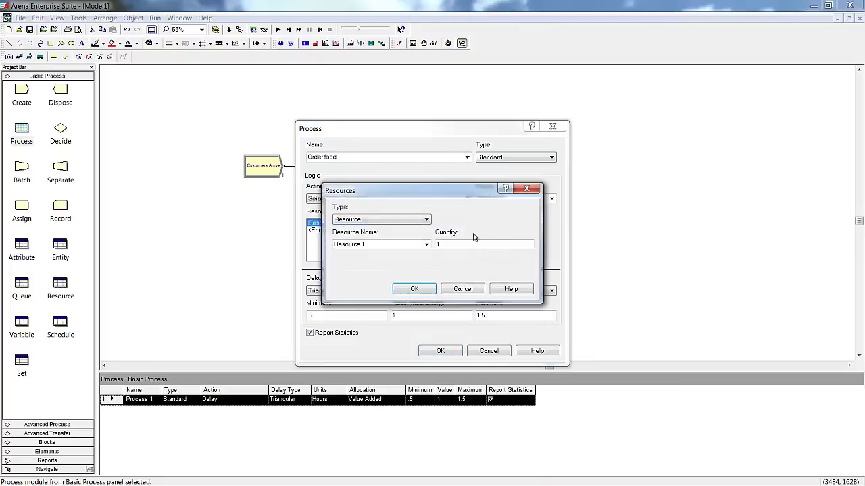
left_click(426, 245)
left_click(420, 263)
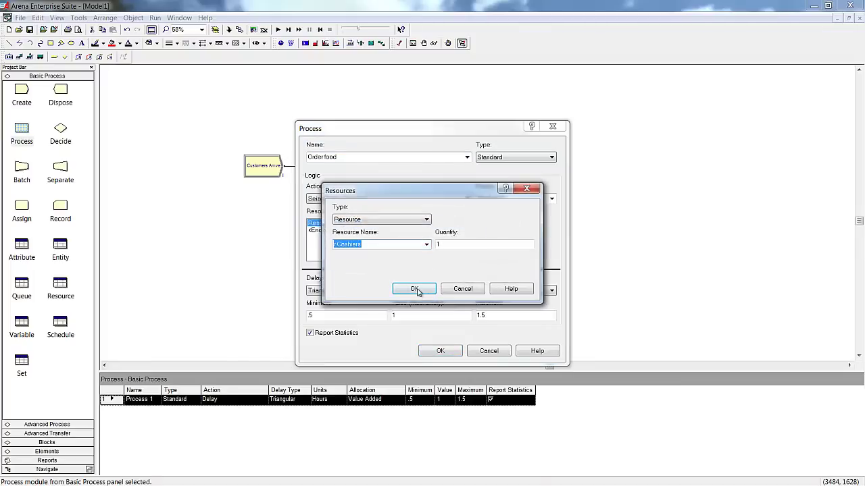
left_click(415, 290)
Give Order food a uniform delay of 2 to 4 minutes
left_click(371, 294)
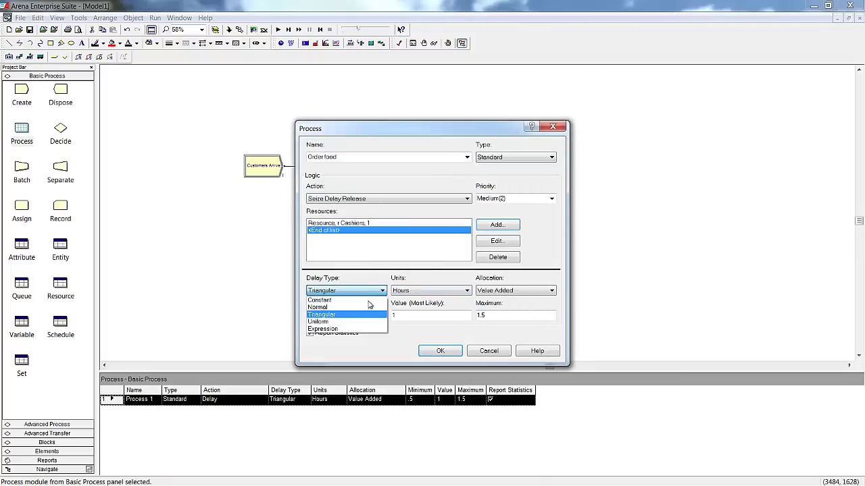
left_click(366, 322)
left_click(412, 294)
left_click(404, 307)
left_click_drag(314, 315, 276, 329)
type("2")
left_click_drag(493, 316, 476, 316)
type("4")
left_click(441, 351)
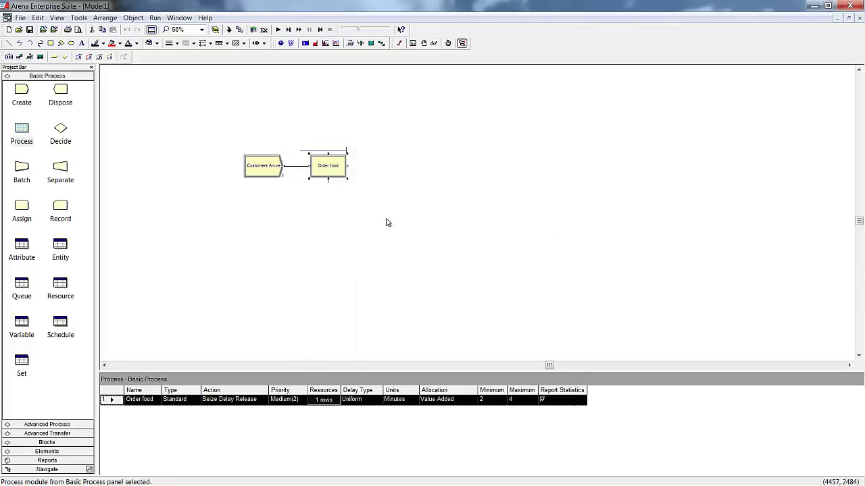
Add a Dispose module named 'Customers exit' after Order food
left_click_drag(60, 89, 391, 167)
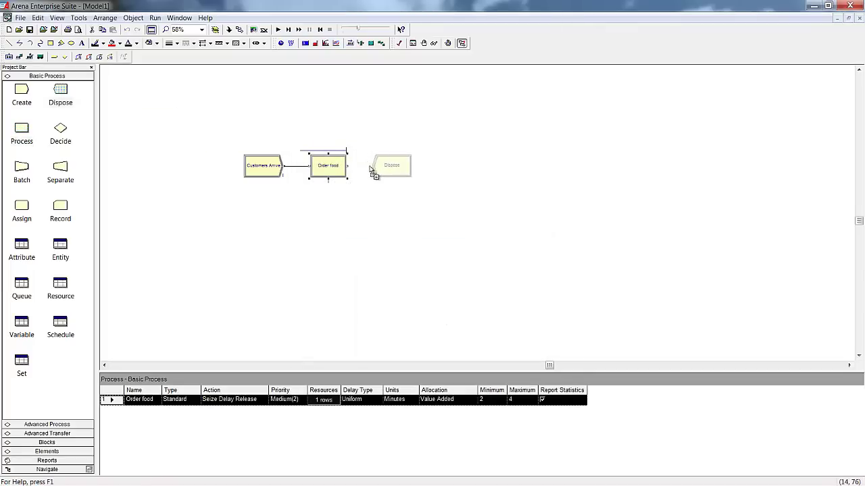
double_click(393, 168)
type("Customers exit")
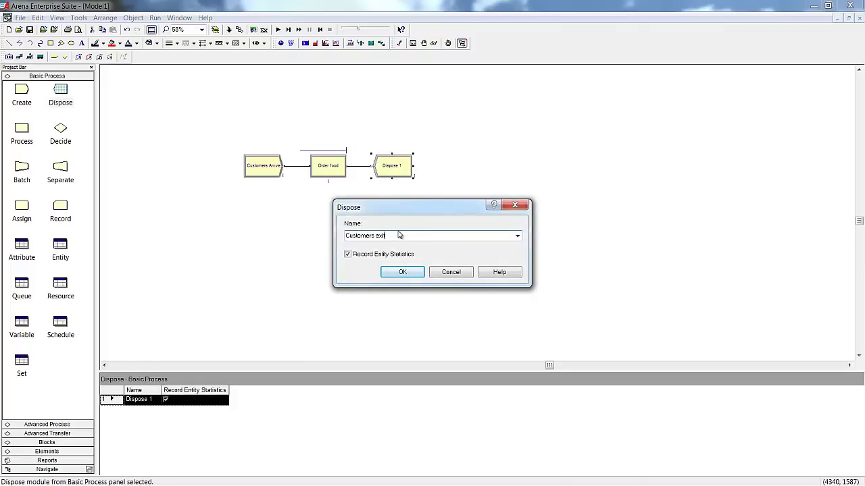
left_click(402, 272)
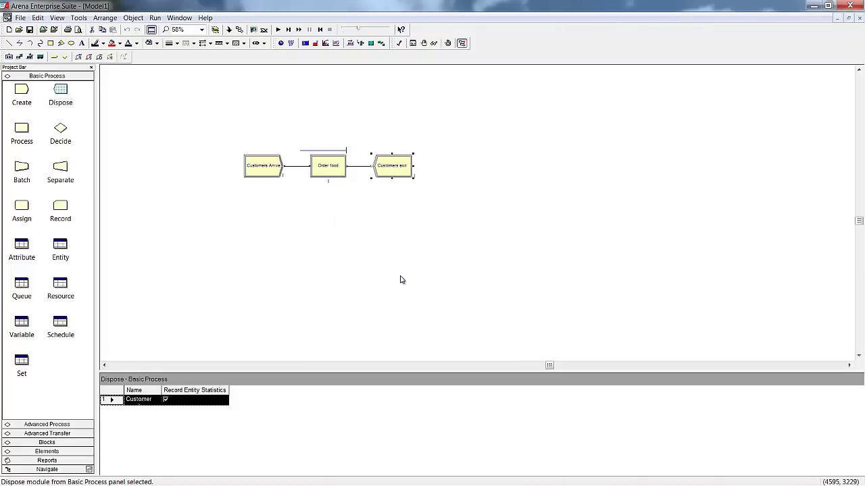
Set the run setup to 25 replications, each 3 hours long
left_click(156, 17)
left_click(161, 30)
double_click(371, 240)
type("3")
double_click(353, 163)
type("25")
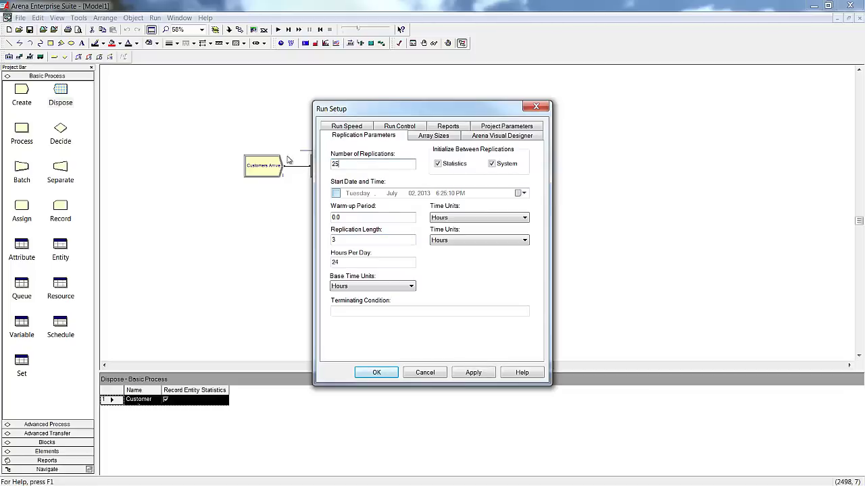
left_click(389, 368)
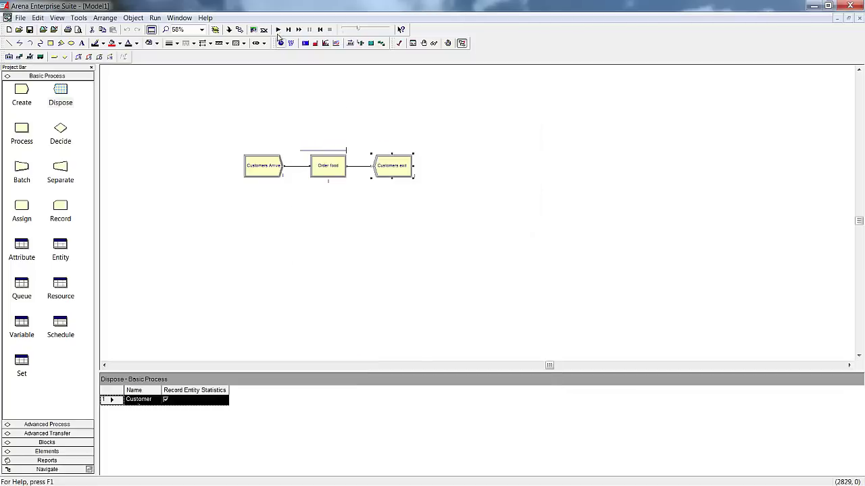
Run the simulation fast-forwarded to completion and view the results report's Queue section
left_click(278, 30)
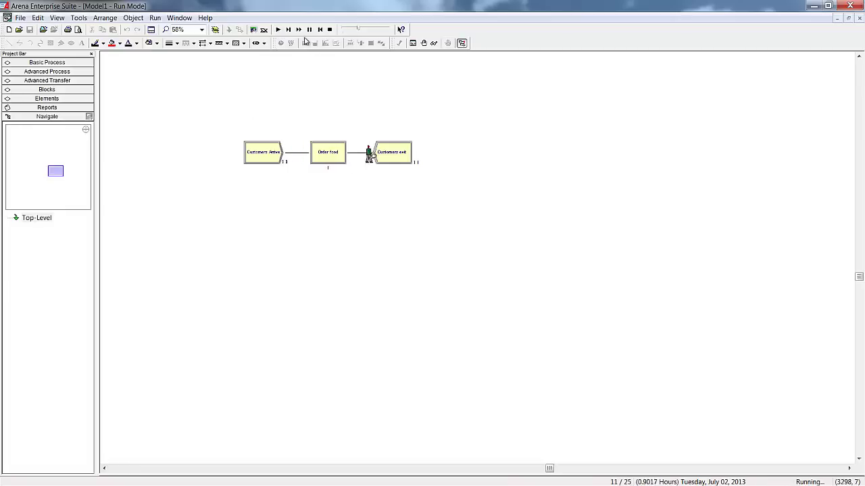
left_click(298, 29)
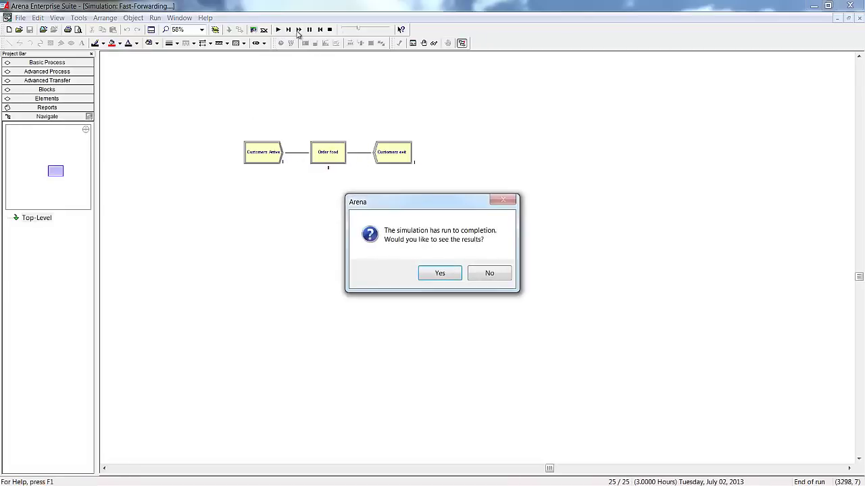
left_click(437, 274)
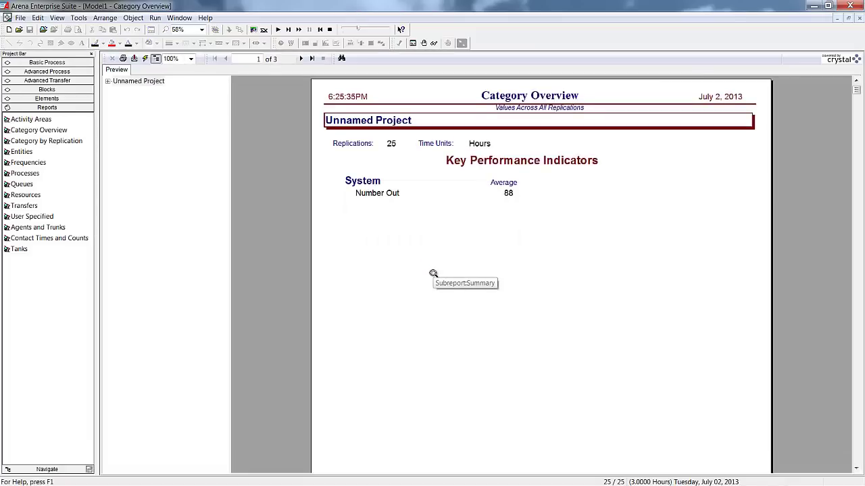
left_click(108, 81)
left_click(130, 100)
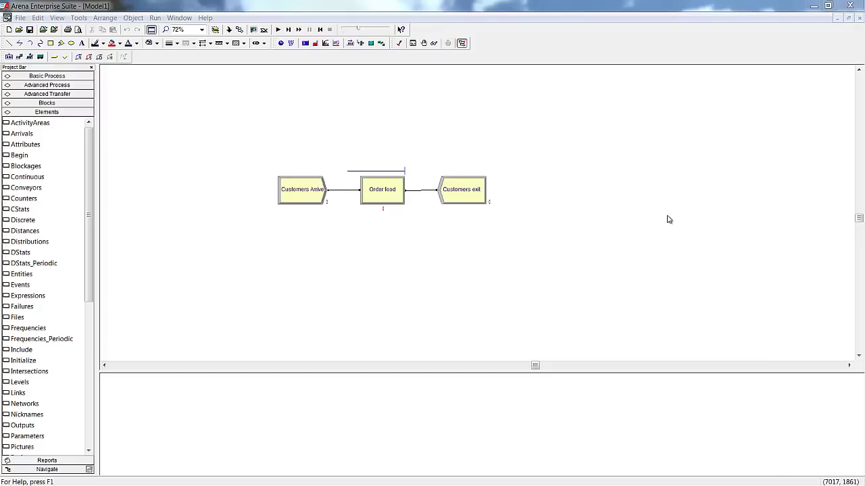
Insert an Assign module named 'Assign party size' between Customers Arrive and Order food
left_click_drag(305, 195, 208, 195)
left_click(54, 76)
left_click_drag(21, 206, 267, 190)
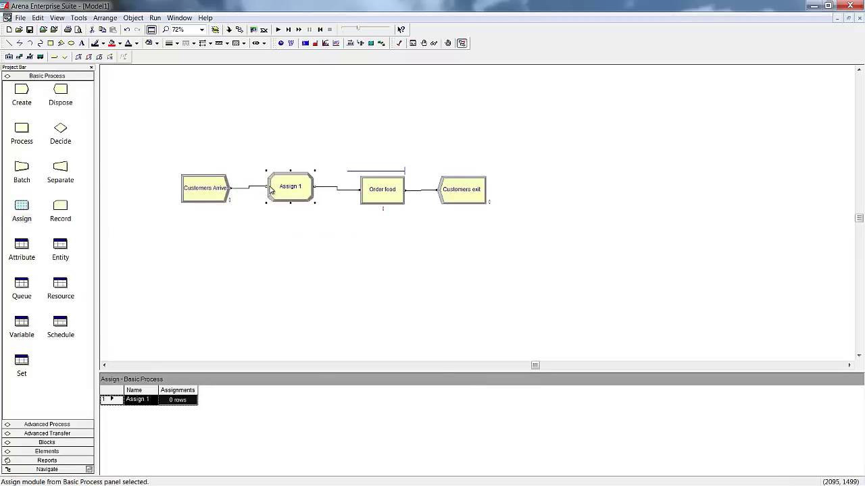
double_click(291, 189)
type("Assign party size")
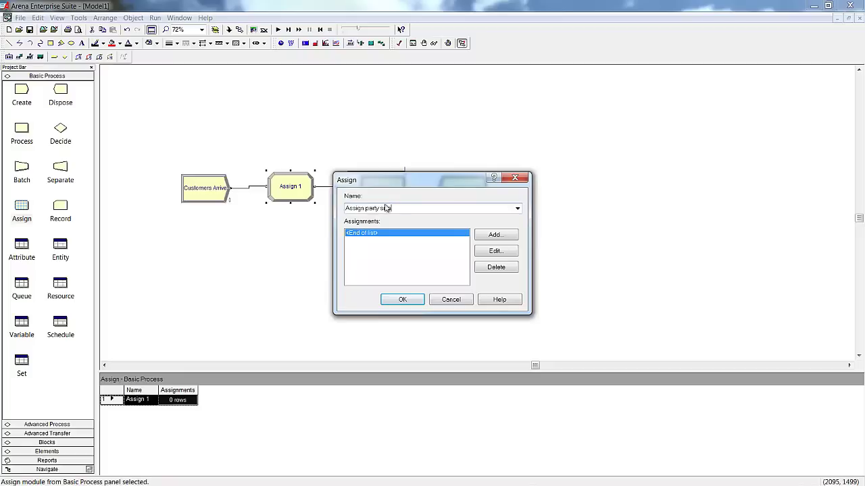
Assign attribute a.Party Size the value DISC(.3,1, .7,2, 1.0,3)
left_click(486, 235)
left_click(375, 233)
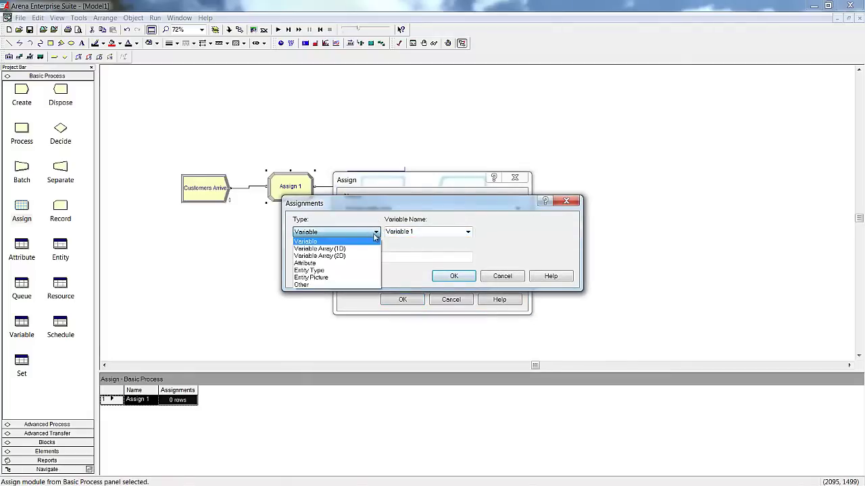
left_click(355, 263)
triple_click(413, 232)
type("a")
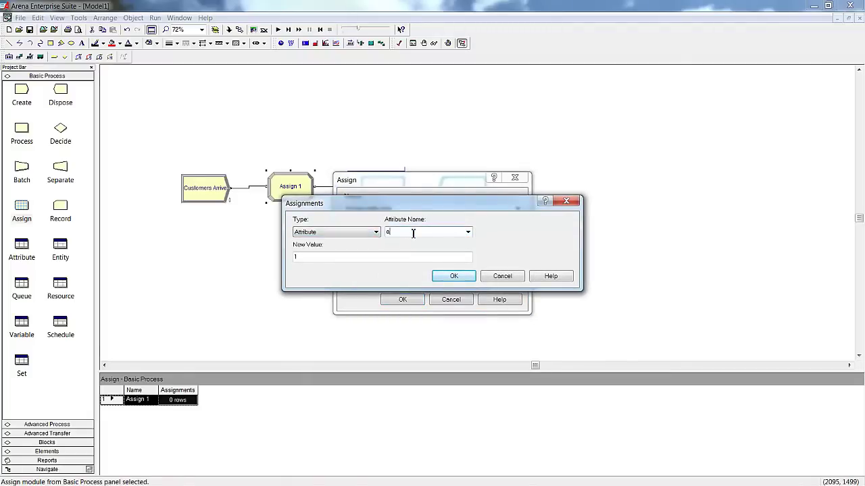
type(".Party Size")
key("Tab")
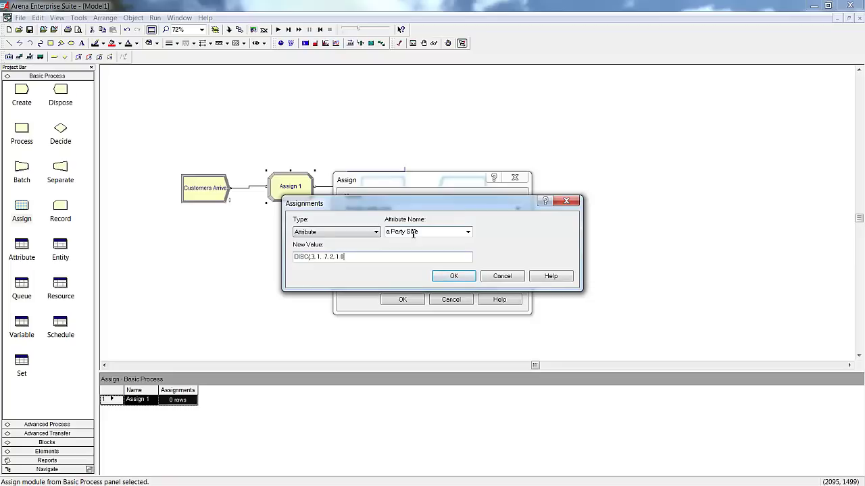
left_click(454, 276)
left_click(403, 300)
Move the Customers exit module further right
left_click(464, 194)
left_click_drag(463, 193, 569, 195)
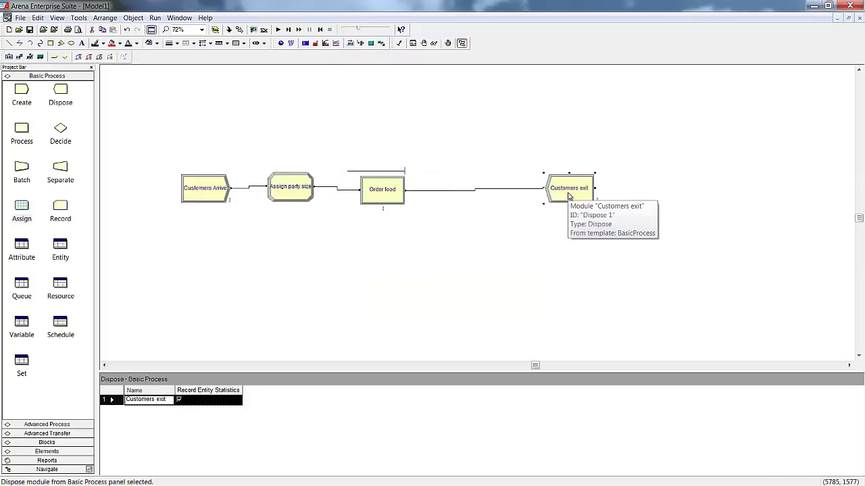
left_click(62, 290)
Add resource r Dining Room with capacity 50 and insert a process before Customers exit
double_click(152, 410)
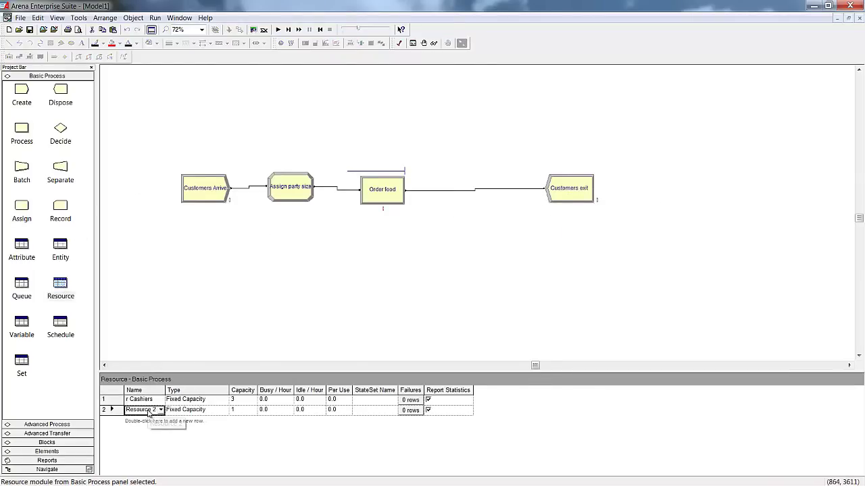
type("r")
type(" Dining Roo")
type("m")
key("Tab")
key("Tab")
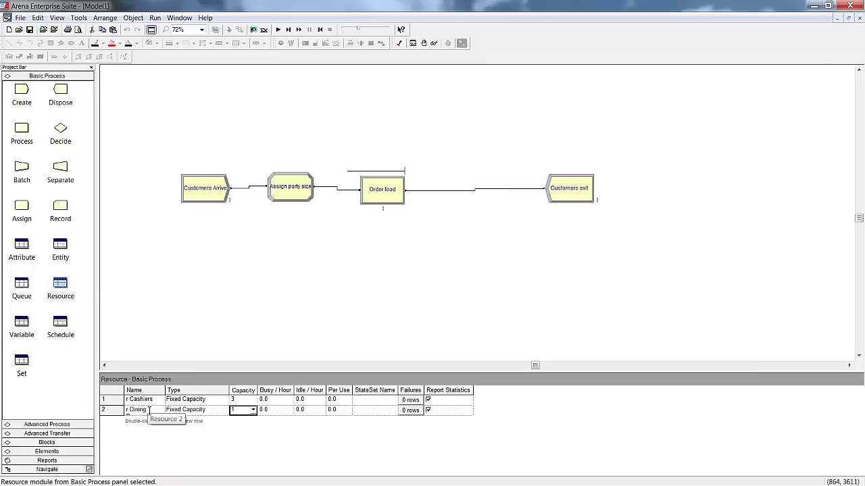
key("Tab")
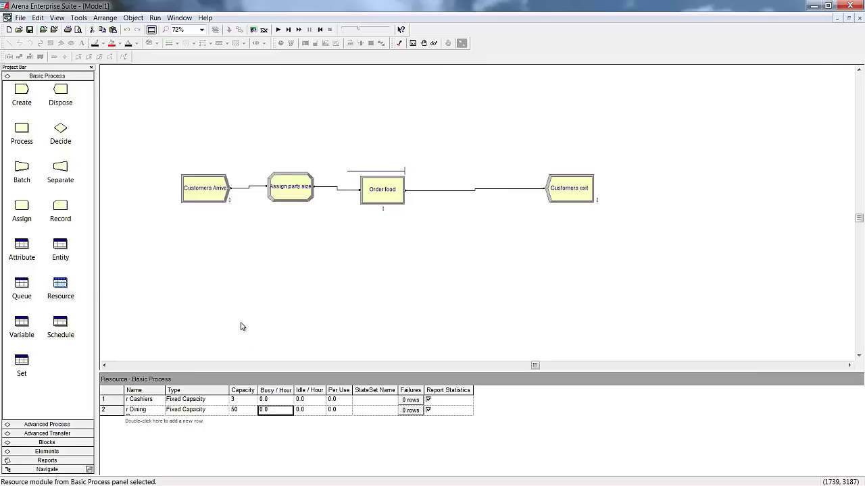
left_click_drag(22, 129, 505, 197)
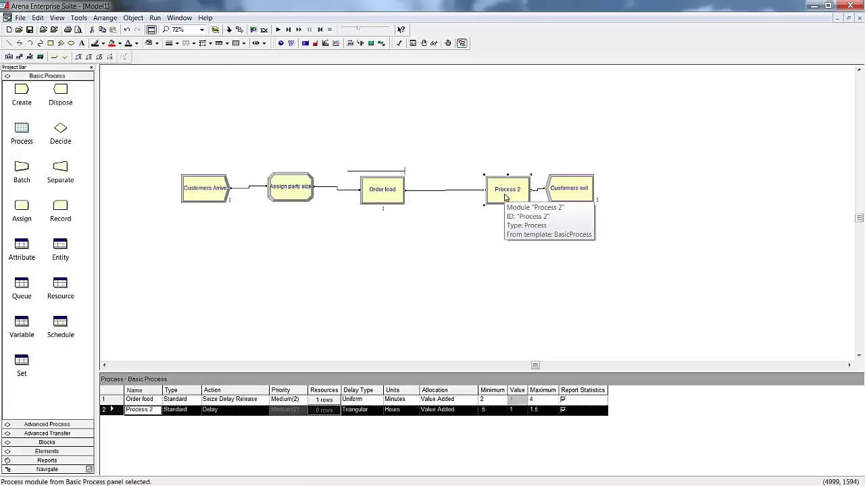
Name the process Dine, seizing a.Party Size units of r Dining Room
double_click(506, 197)
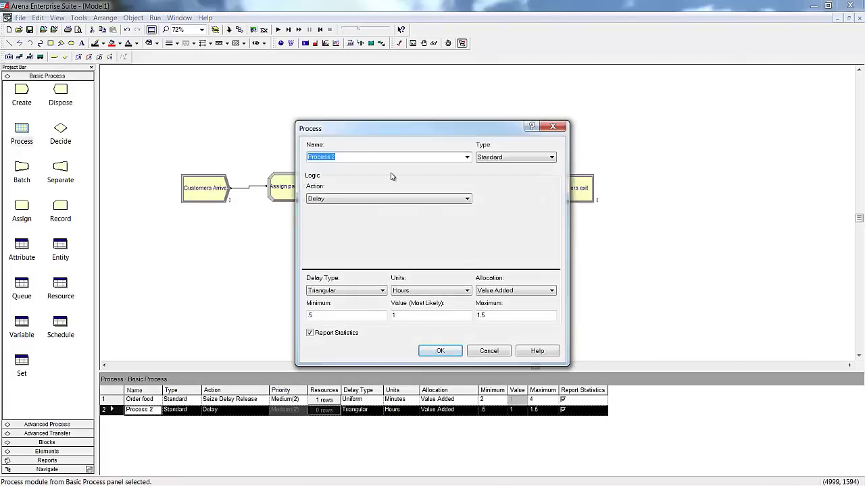
type("Dine")
left_click(401, 199)
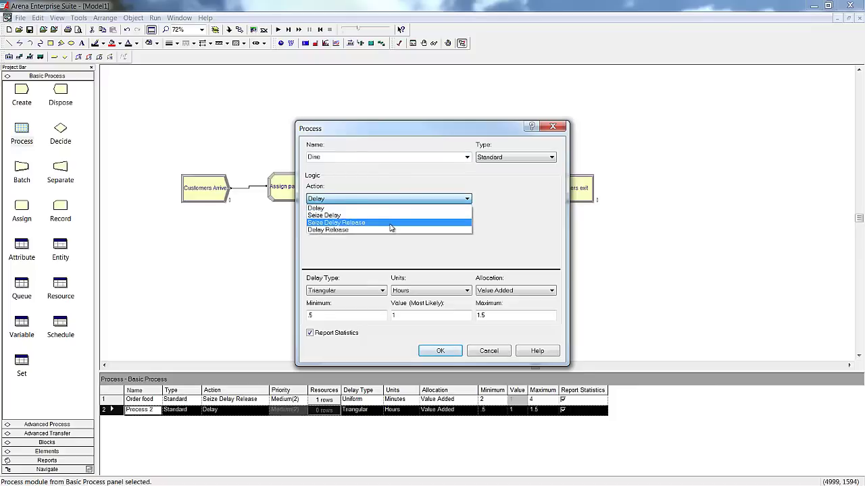
left_click(390, 224)
left_click(487, 227)
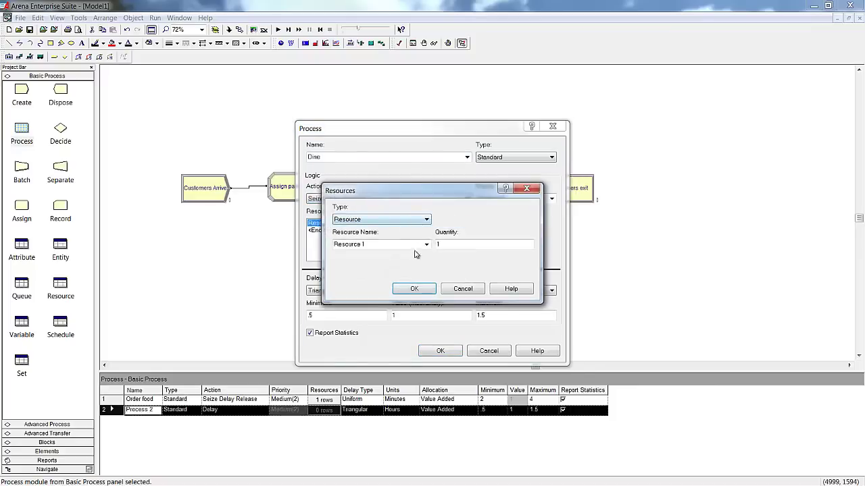
left_click(426, 243)
left_click(414, 258)
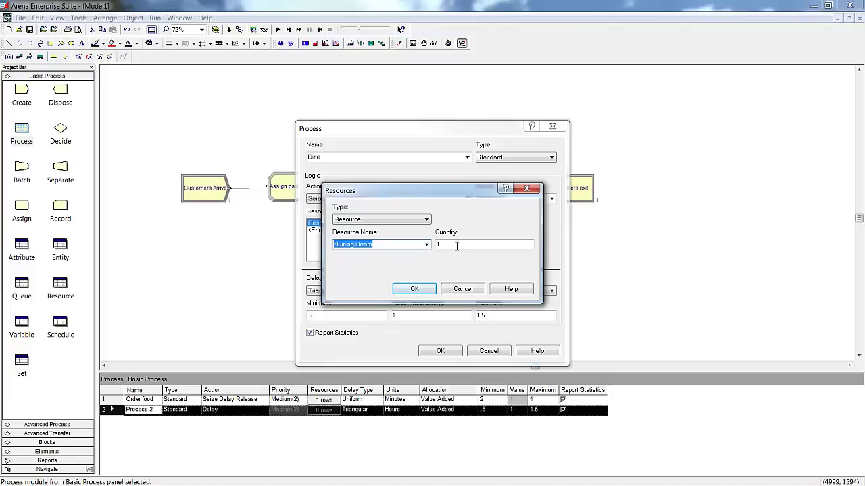
right_click(457, 245)
left_click(479, 327)
double_click(332, 153)
left_click(338, 161)
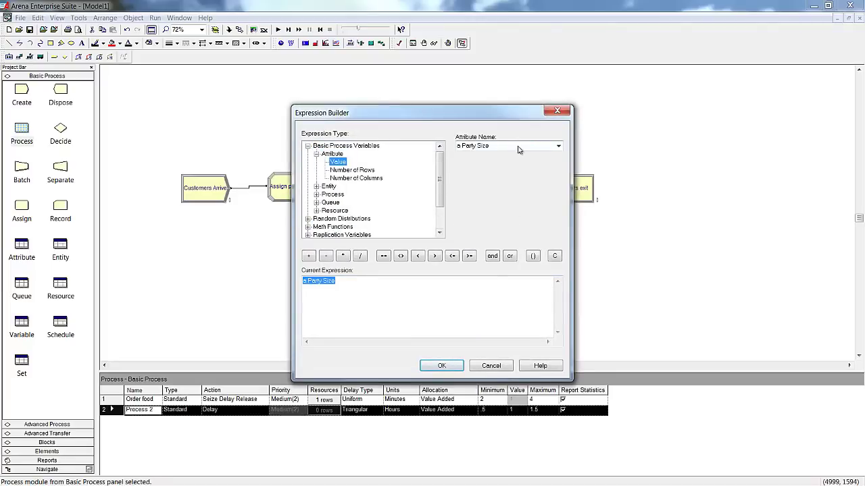
left_click(441, 366)
left_click(416, 291)
Give Dine a triangular 10/20/45-minute delay and insert a Decide module before it
left_click(420, 290)
left_click(412, 305)
left_click_drag(366, 315, 285, 313)
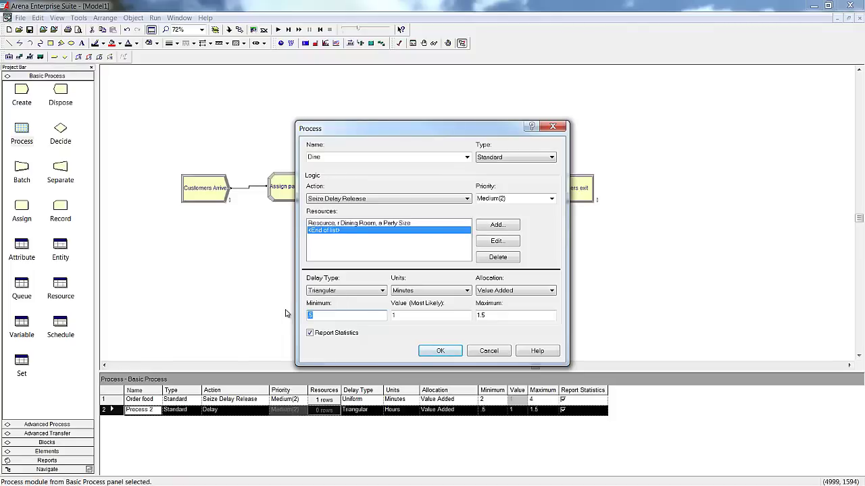
type("20")
key("Tab")
type("45")
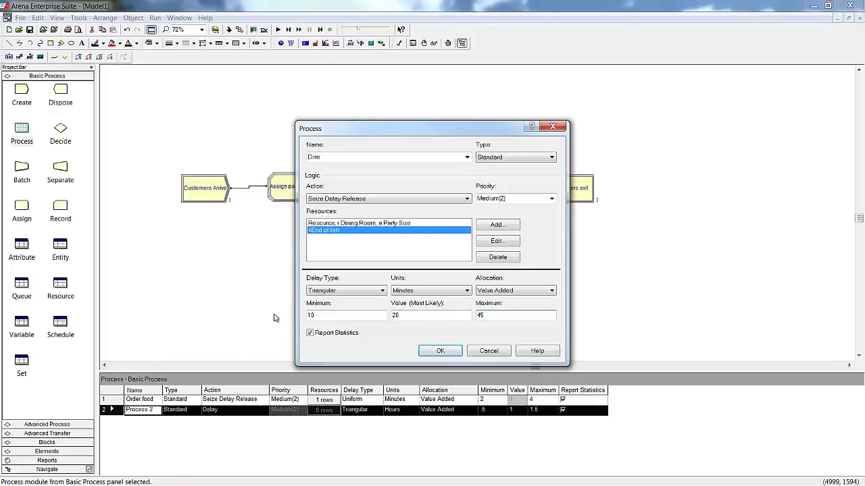
left_click(440, 350)
left_click_drag(60, 128, 416, 194)
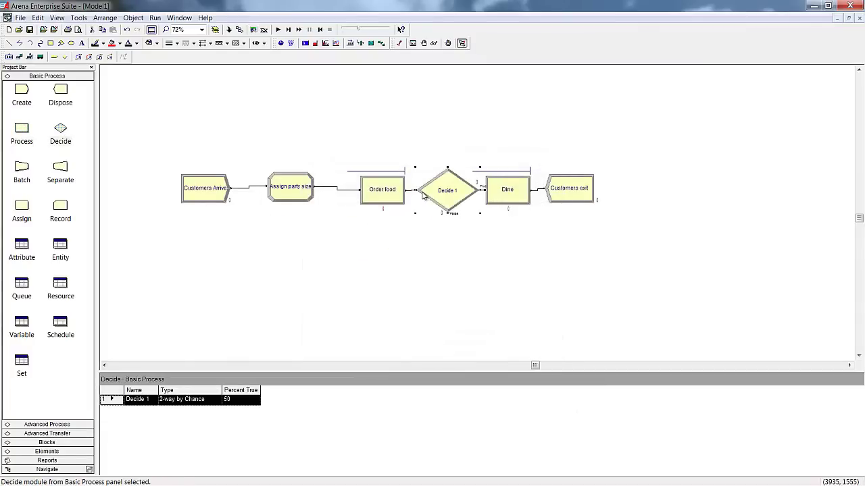
Rename the decision 'Dining In?' with 75 percent true
double_click(444, 195)
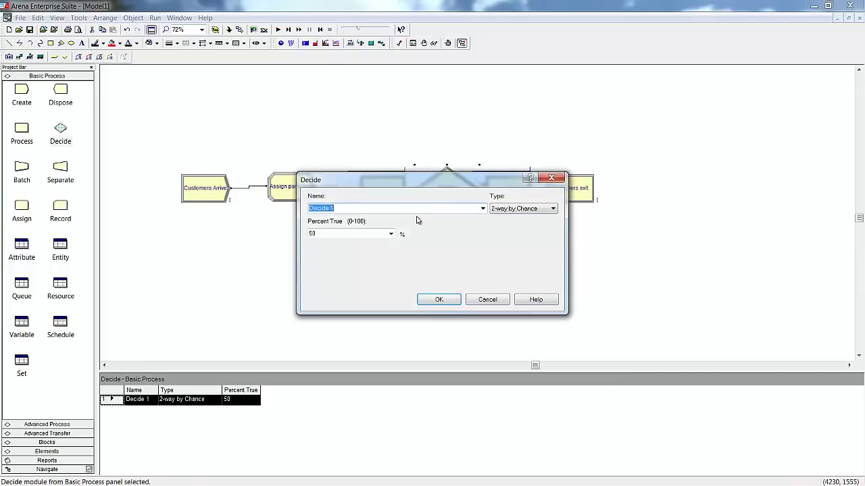
type("D")
left_click(364, 234)
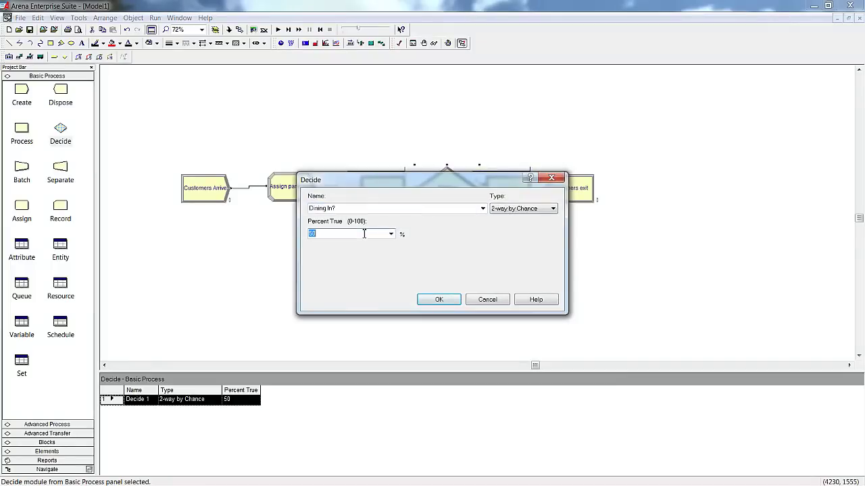
left_click(440, 300)
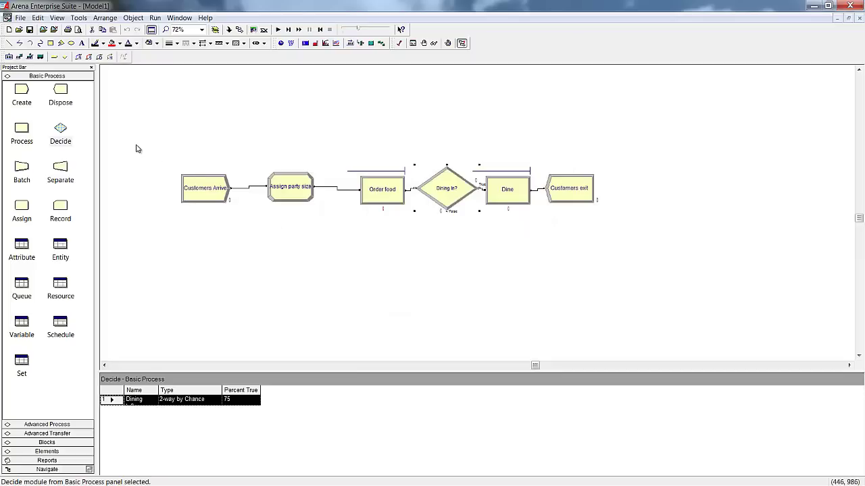
Connect the decision's False exit directly to Customers exit
left_click(239, 29)
left_click(446, 211)
left_click(545, 187)
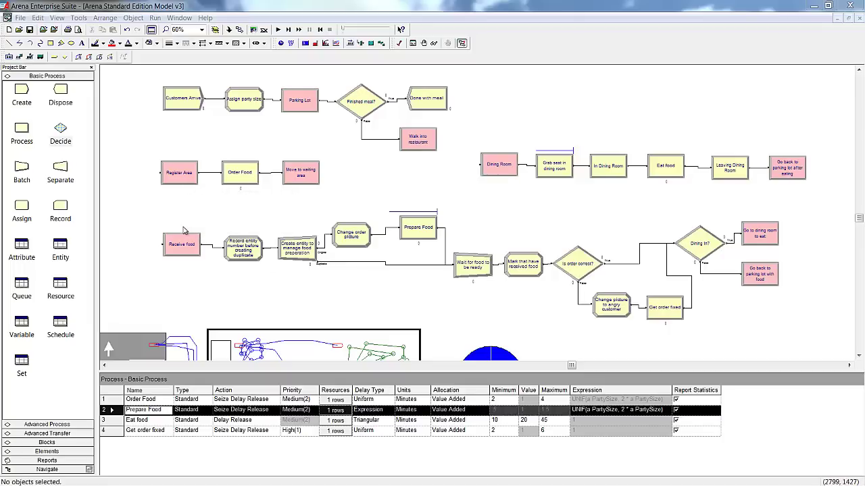
Inspect the Prepare Food process and the food-preparation Separate module without changing them
double_click(413, 230)
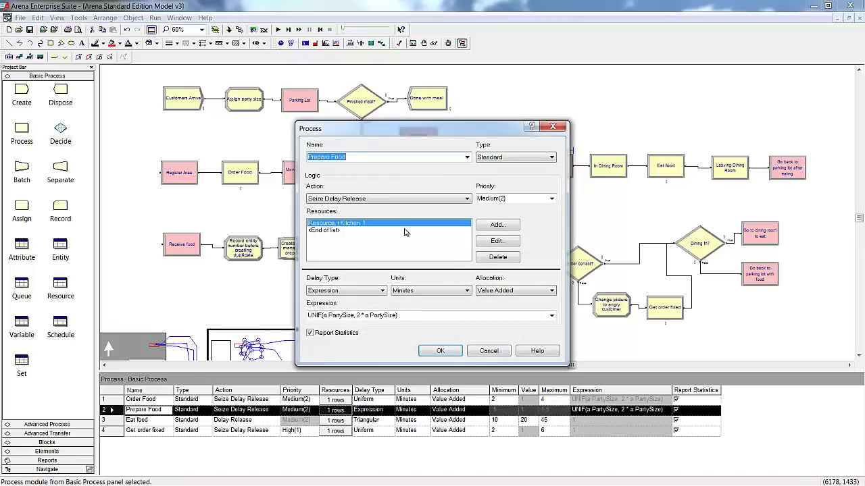
left_click(487, 350)
double_click(301, 258)
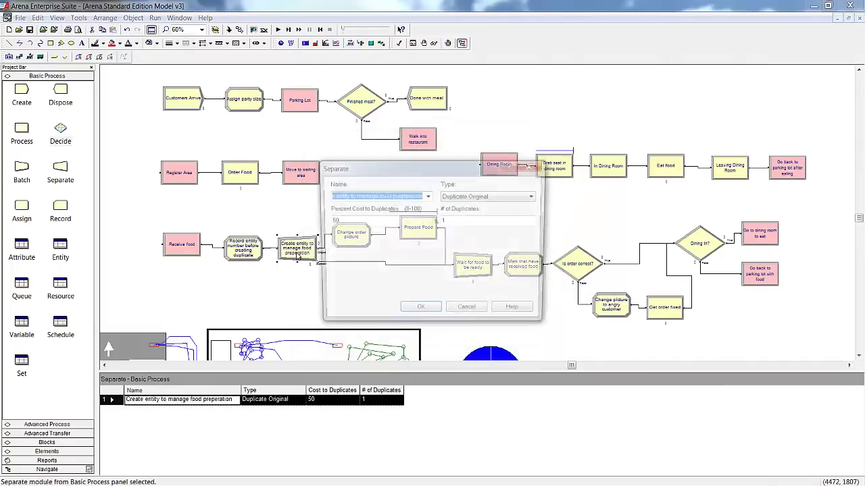
left_click(464, 311)
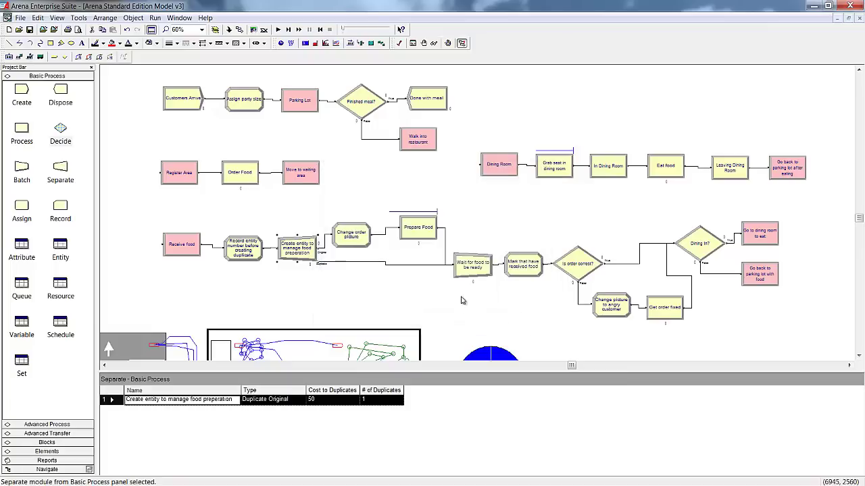
left_click(418, 217)
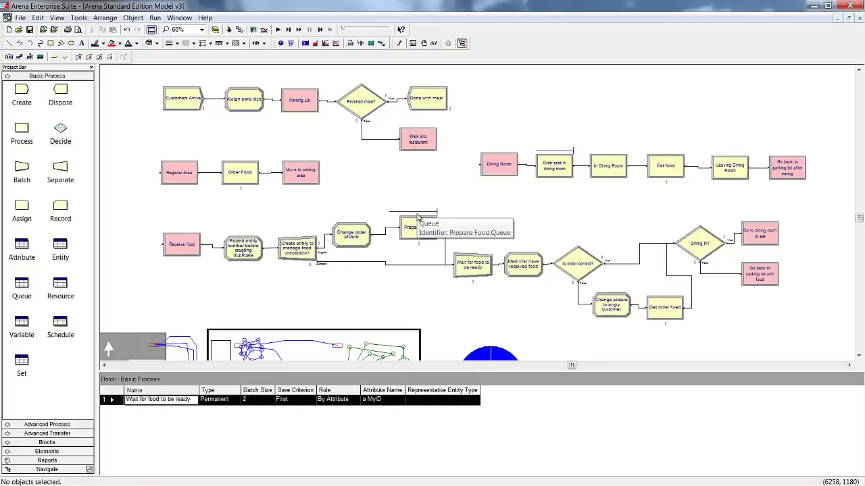
double_click(467, 266)
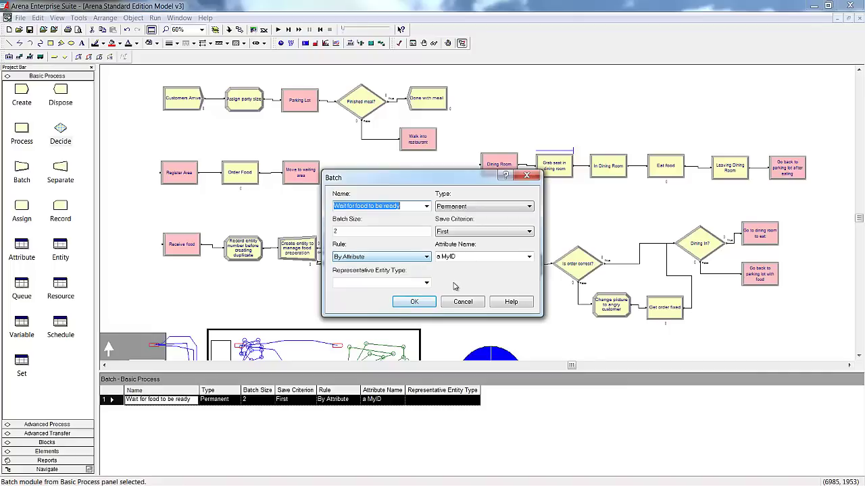
left_click(460, 303)
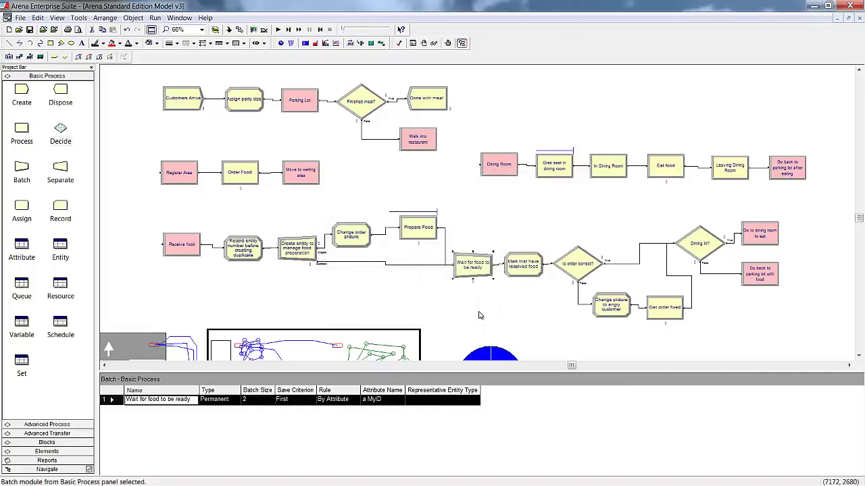
left_click(548, 294)
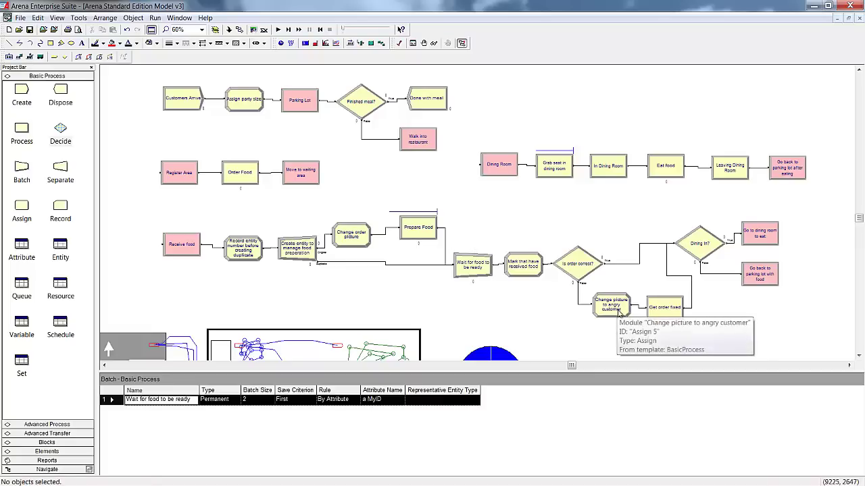
left_click(668, 311)
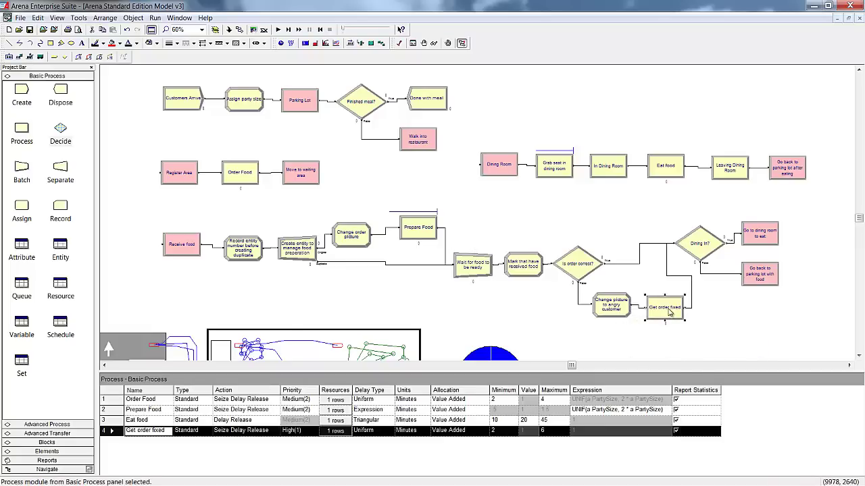
double_click(669, 311)
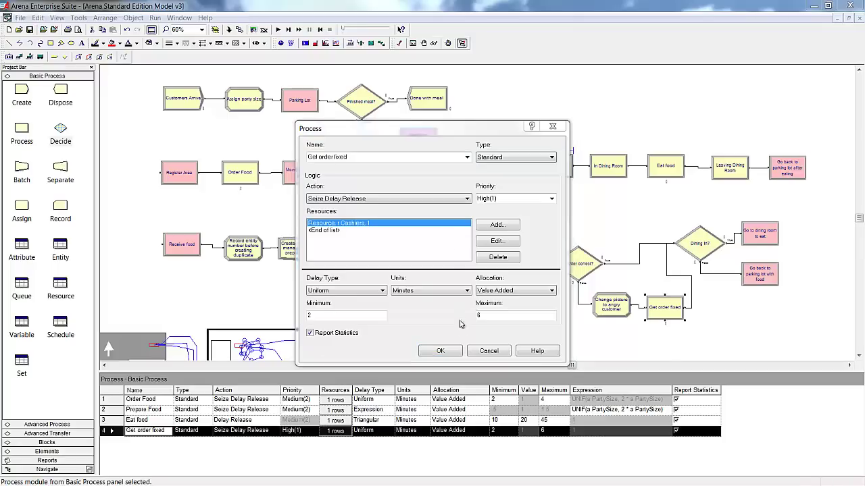
left_click(443, 351)
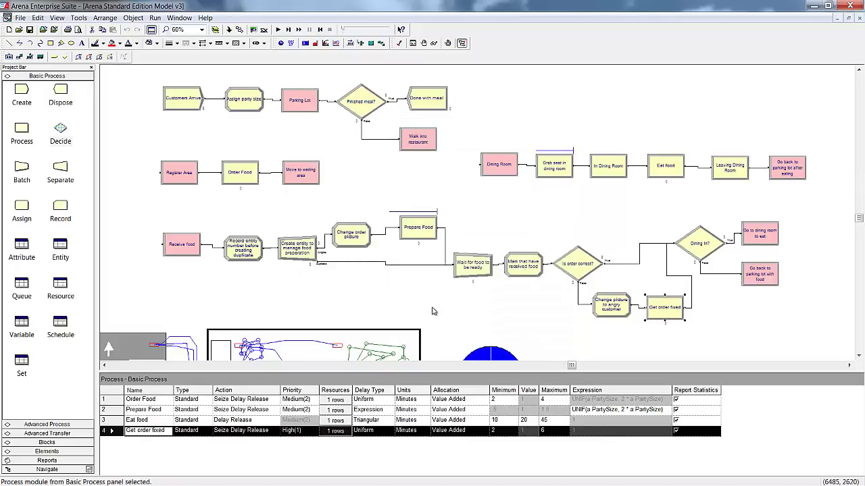
Run the restaurant simulation with Go until all 25 replications finish
left_click(278, 30)
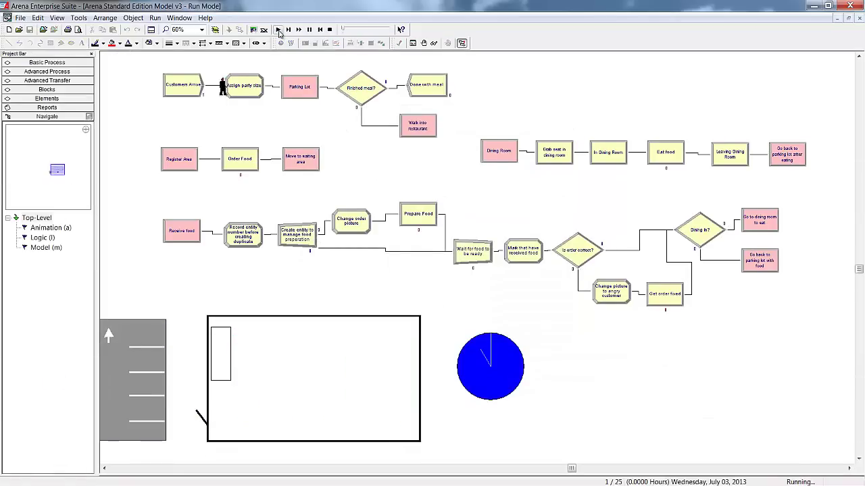
key("a")
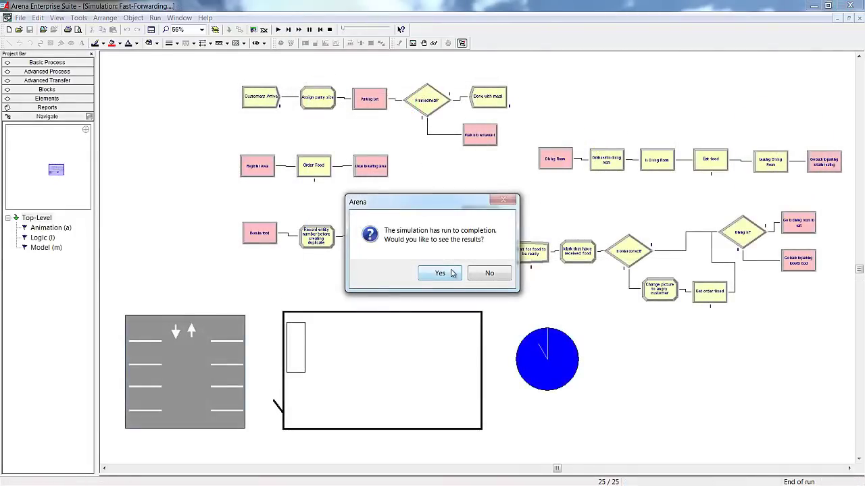
Open the results report, view the Resource section under Unnamed Project, then close Category Overview
left_click(452, 273)
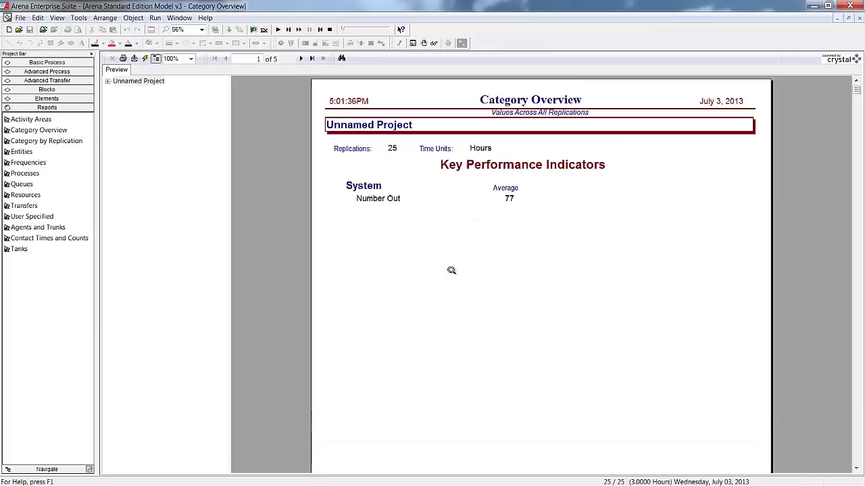
left_click(108, 82)
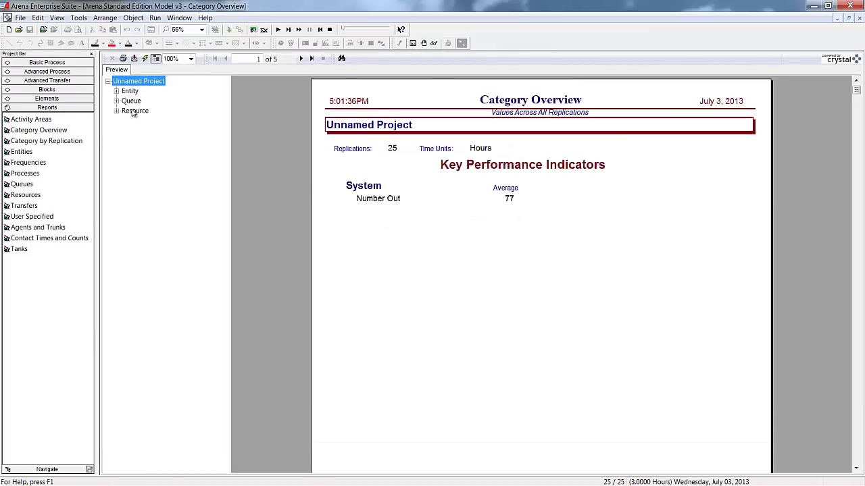
left_click(135, 111)
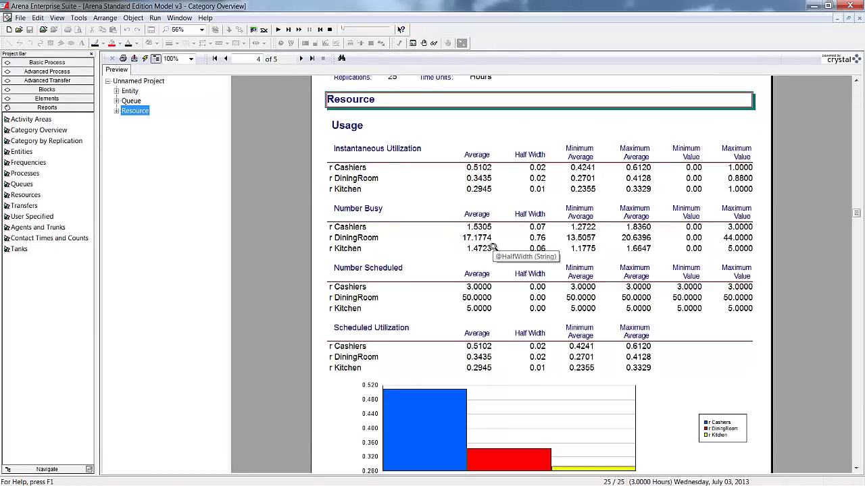
left_click(850, 18)
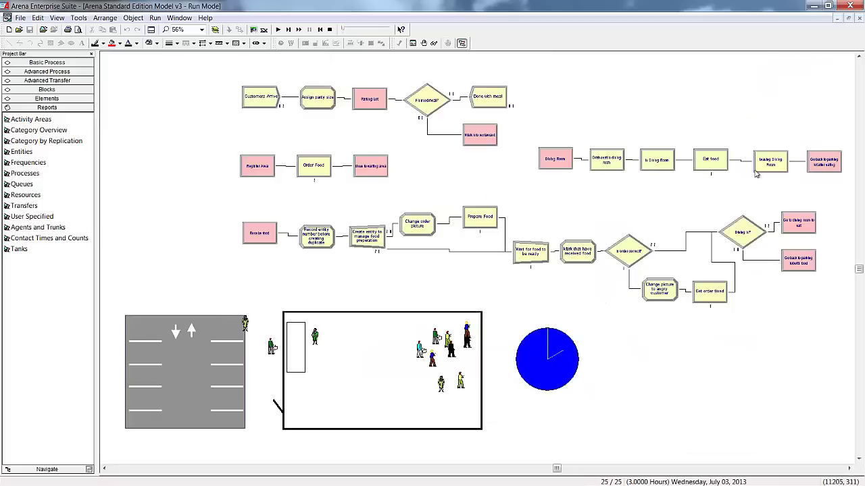